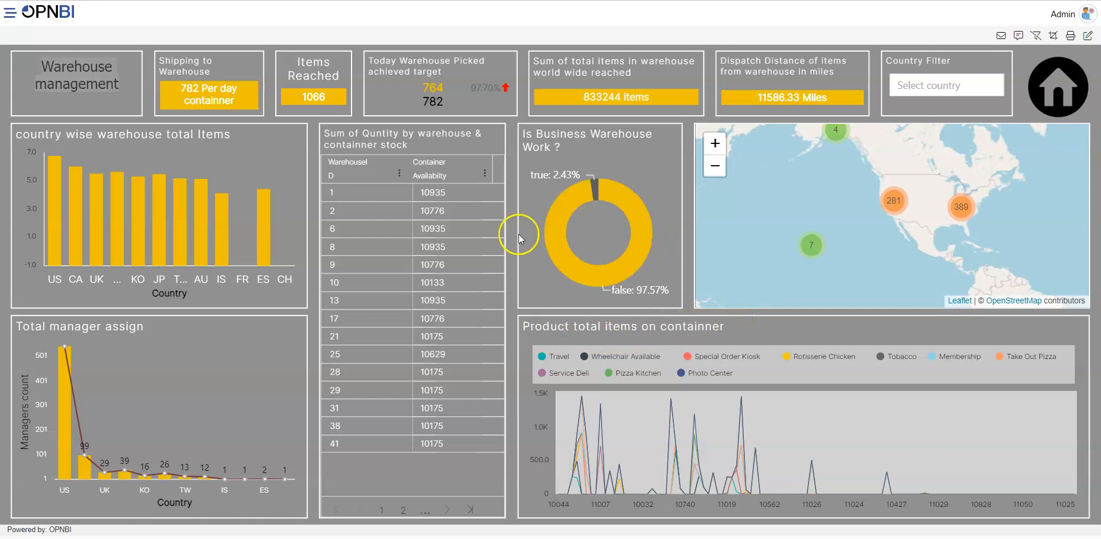
Filter the warehouse dashboard by the countries US, CA and UK.
click(906, 87)
click(919, 110)
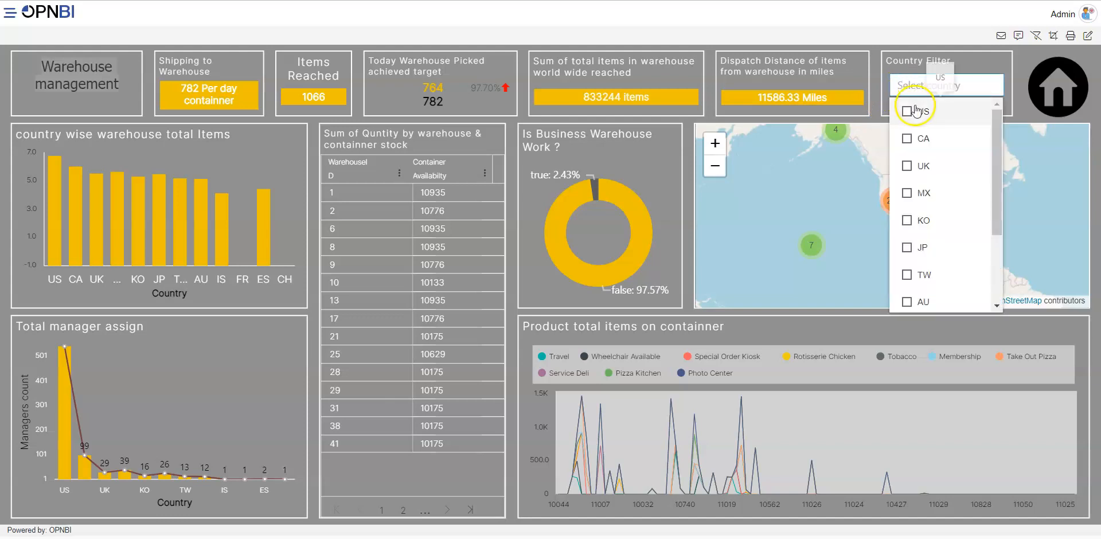
click(919, 137)
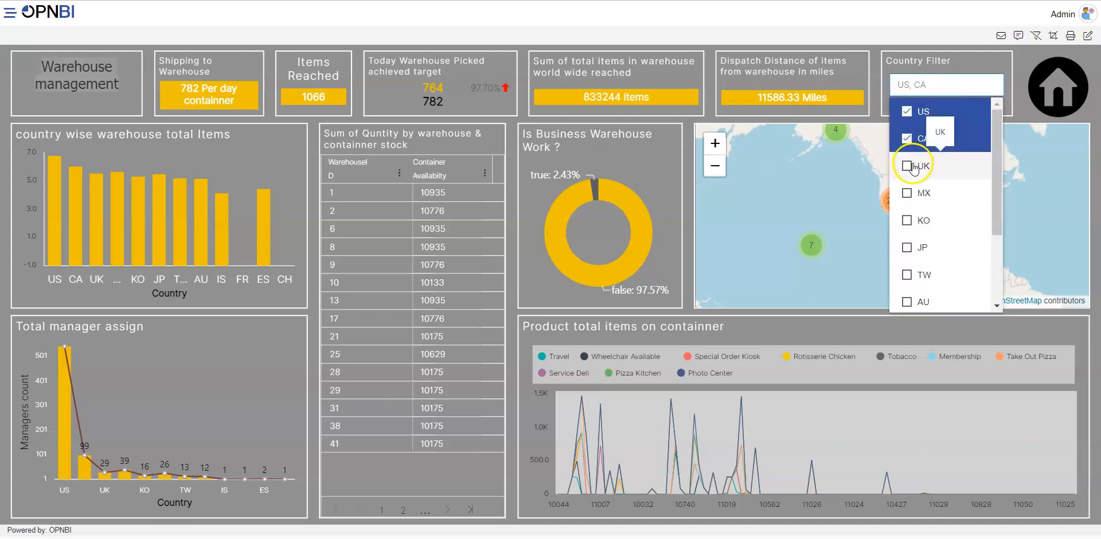
click(915, 165)
click(913, 85)
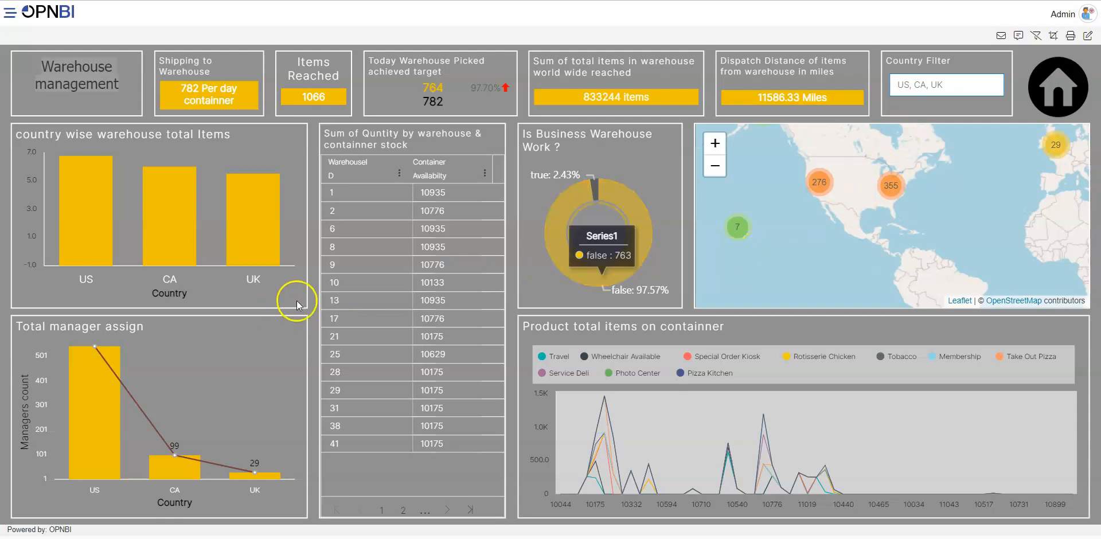
Drill into the US in the country-wise warehouse chart and examine the warehouse clusters across the United States on the map.
mouse_move(97, 226)
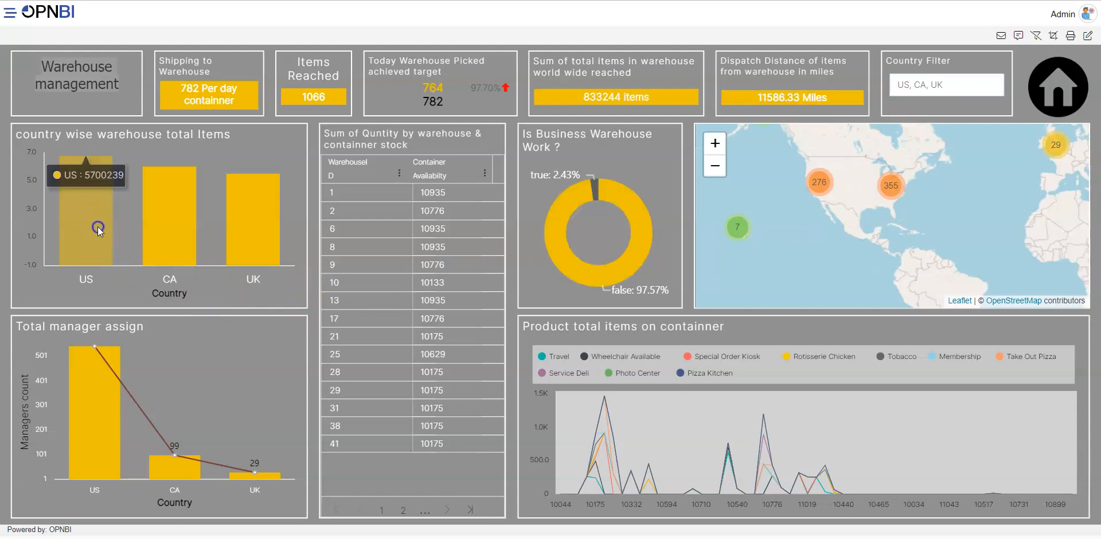
click(115, 225)
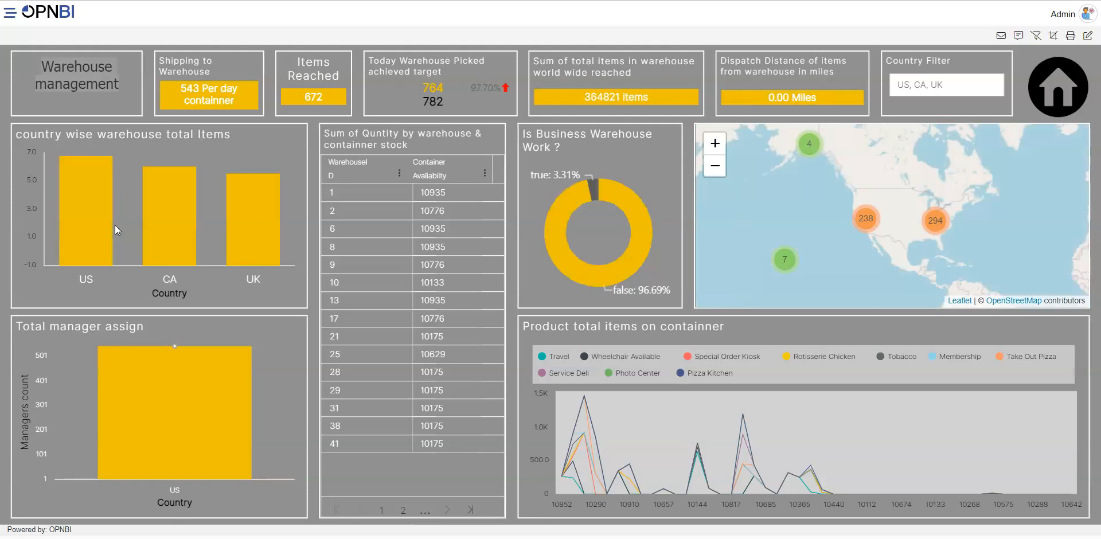
click(898, 221)
click(898, 221)
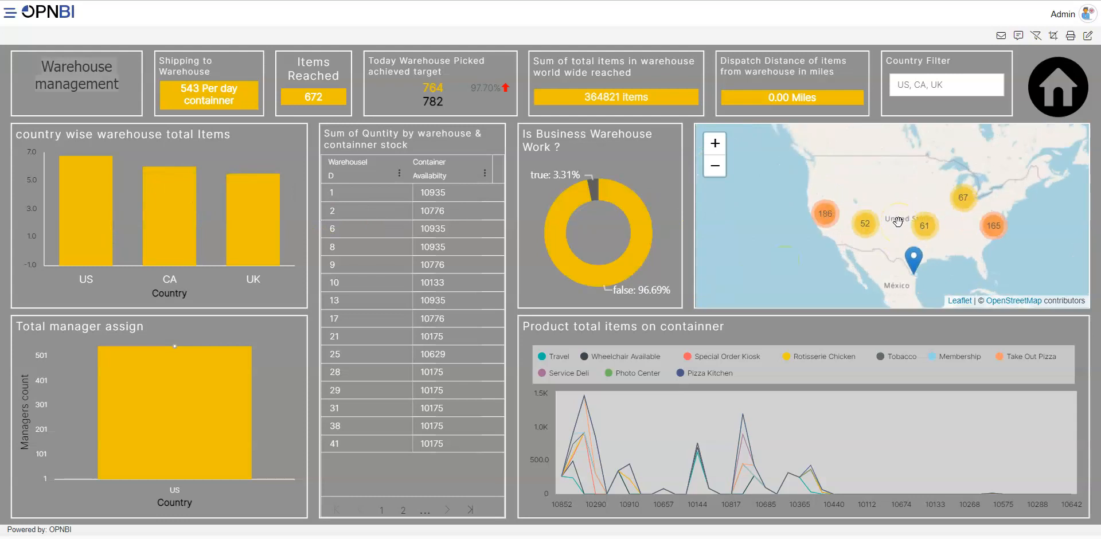
double_click(898, 222)
drag(902, 204, 901, 234)
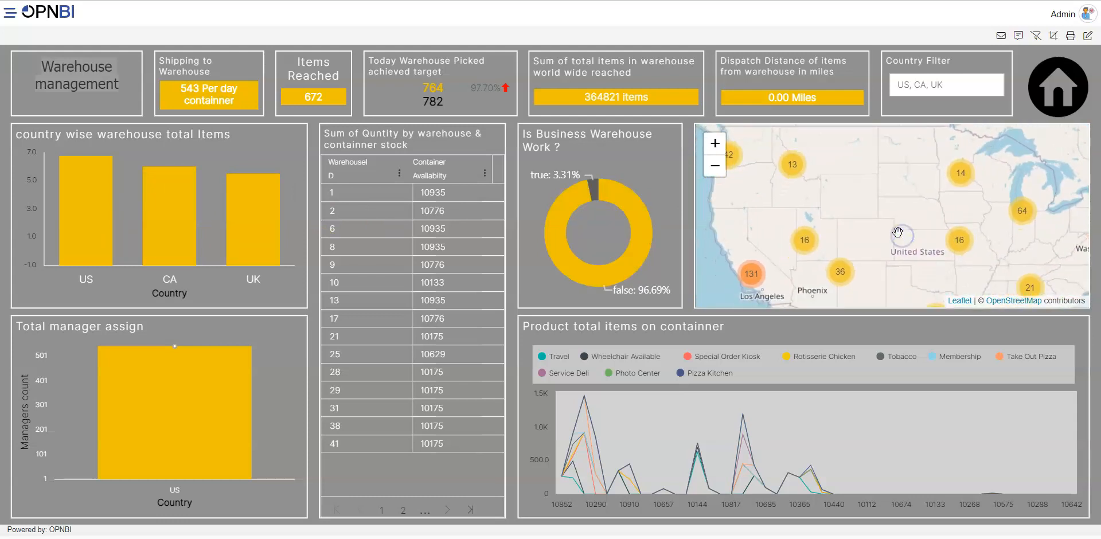
scroll(898, 232, down, 1)
Drill into CA in the country-wise warehouse chart and examine the warehouse clusters in eastern Canada on the map.
mouse_move(210, 224)
click(179, 233)
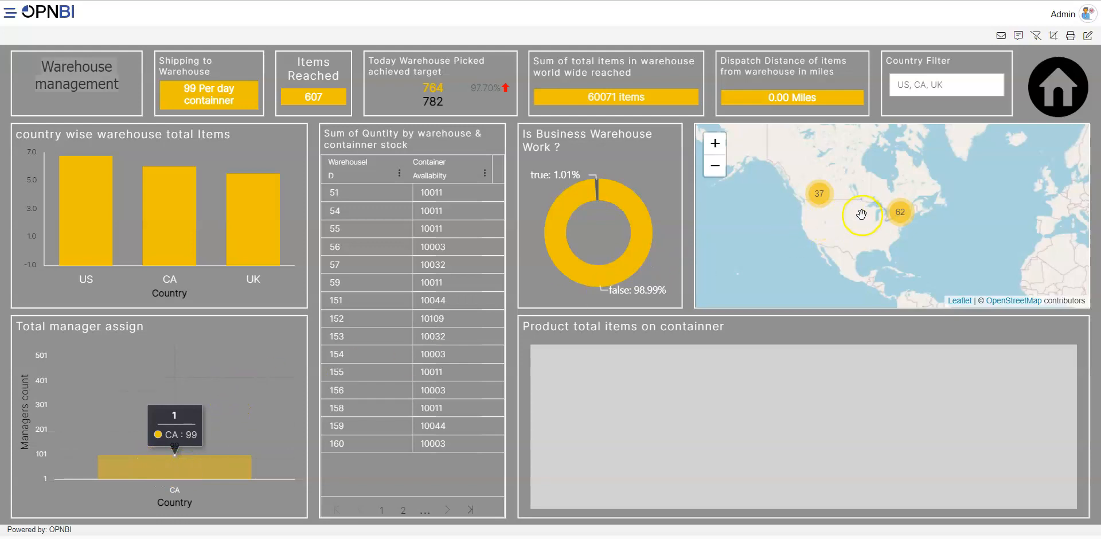
scroll(861, 214, up, 1)
drag(851, 205, 806, 203)
scroll(890, 245, up, 1)
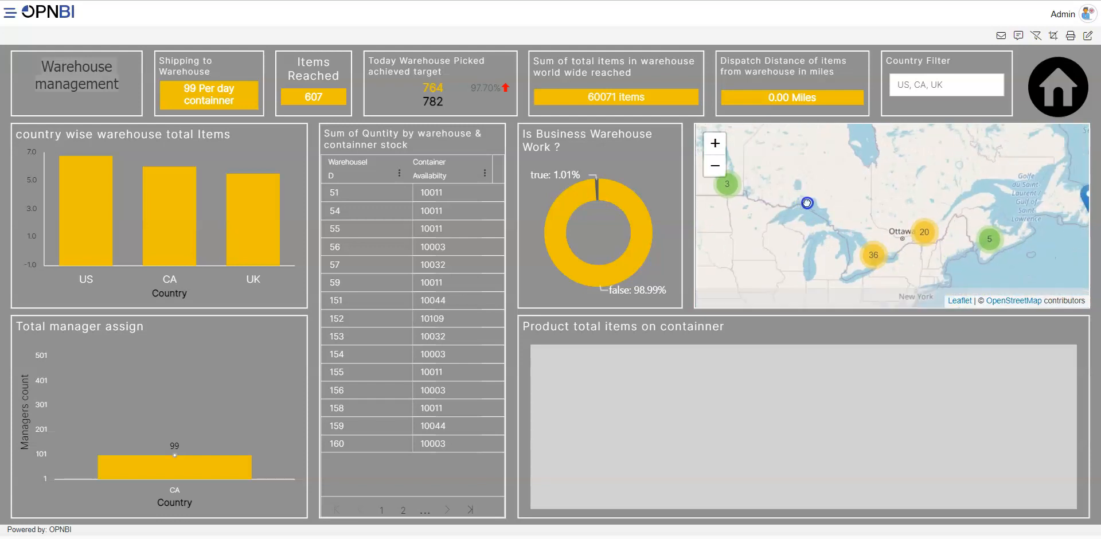
scroll(872, 221, up, 1)
drag(902, 229, 840, 198)
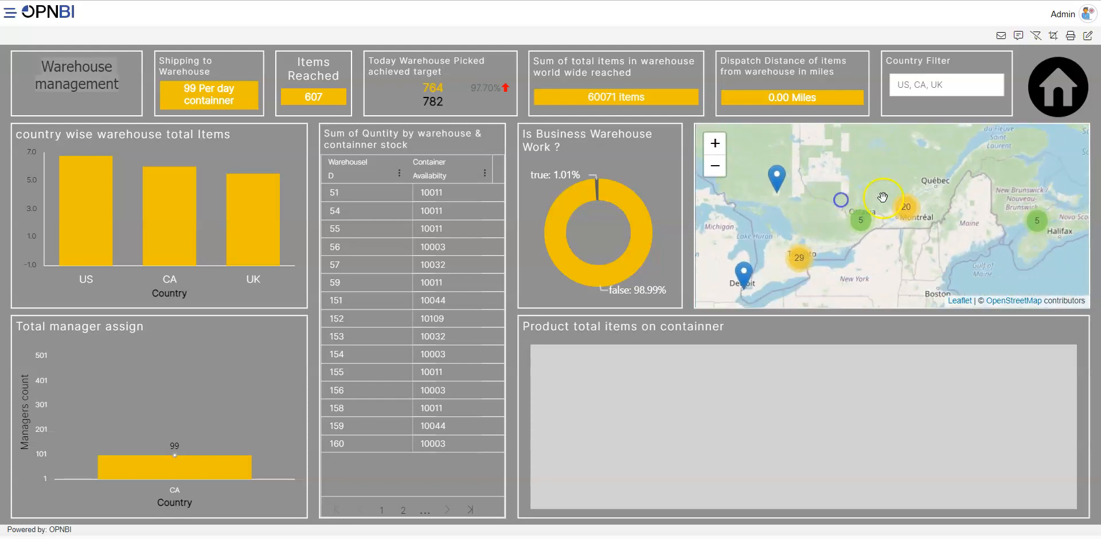
scroll(886, 197, up, 1)
scroll(886, 197, down, 1)
scroll(887, 197, down, 1)
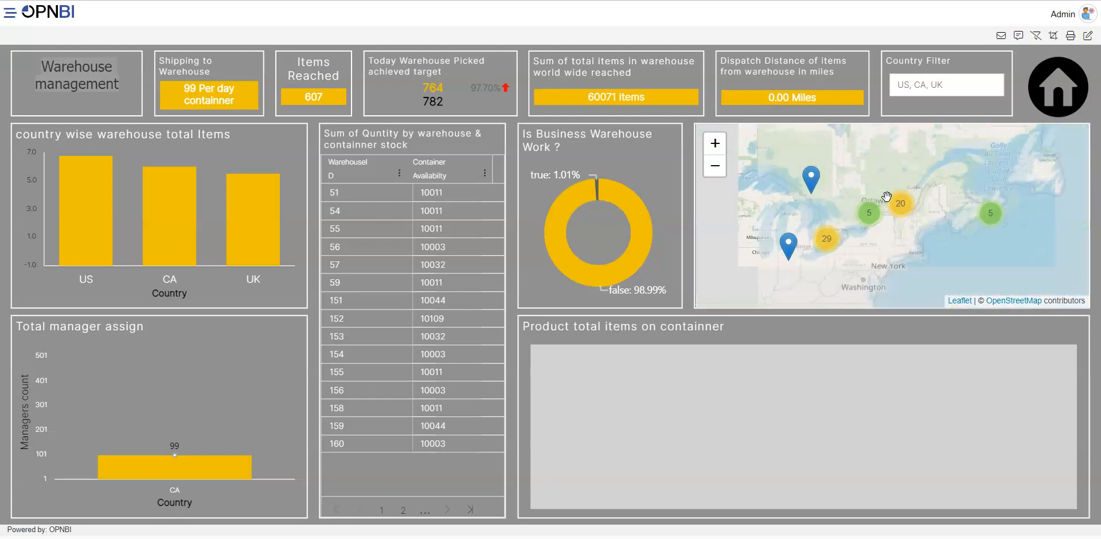
Drill into the UK in the country-wise warehouse chart and examine the warehouse clusters around London on the map.
click(259, 222)
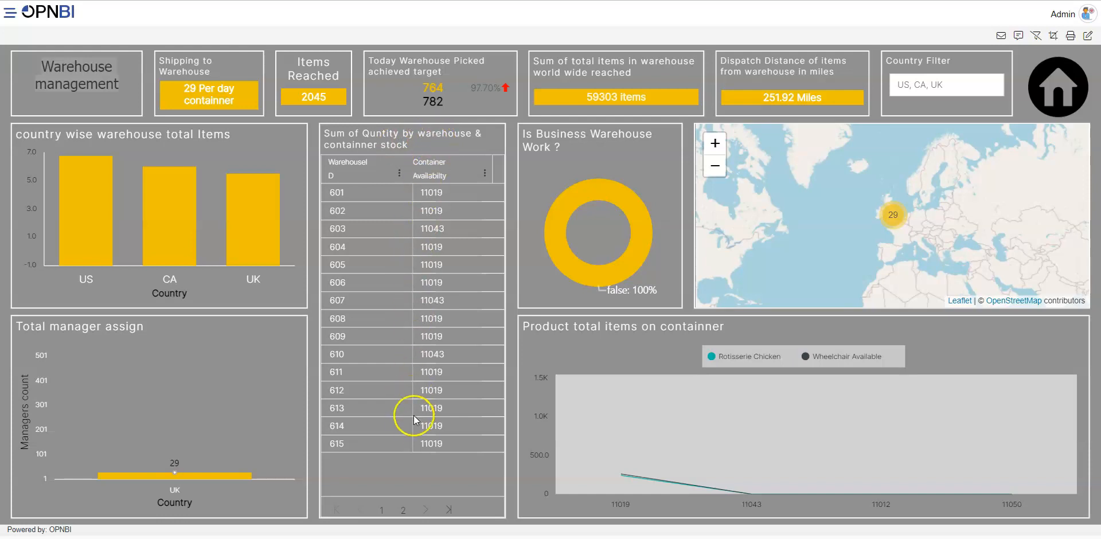
scroll(889, 216, up, 2)
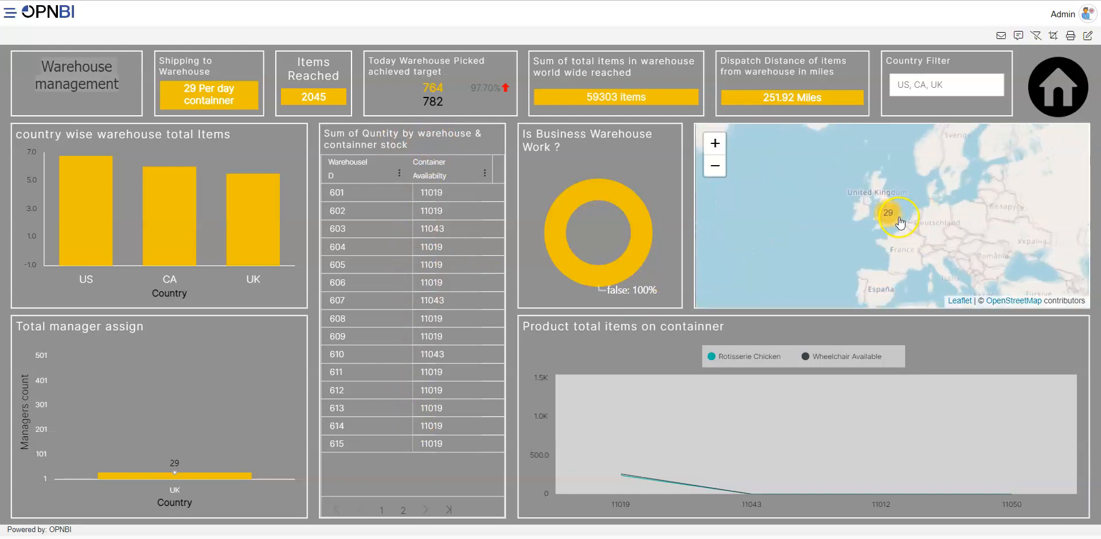
click(885, 217)
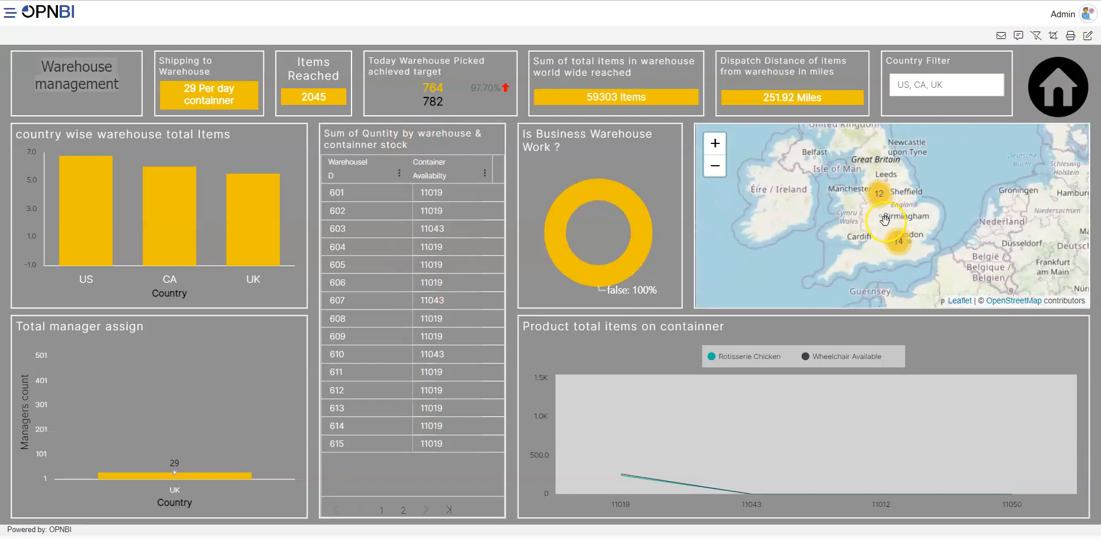
drag(875, 236, 833, 218)
click(859, 227)
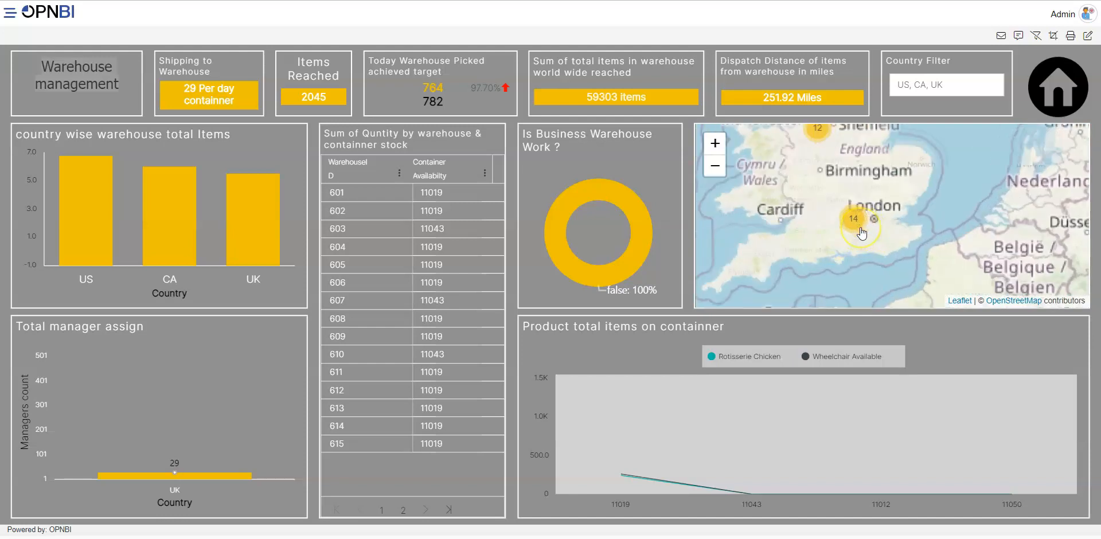
scroll(852, 228, down, 1)
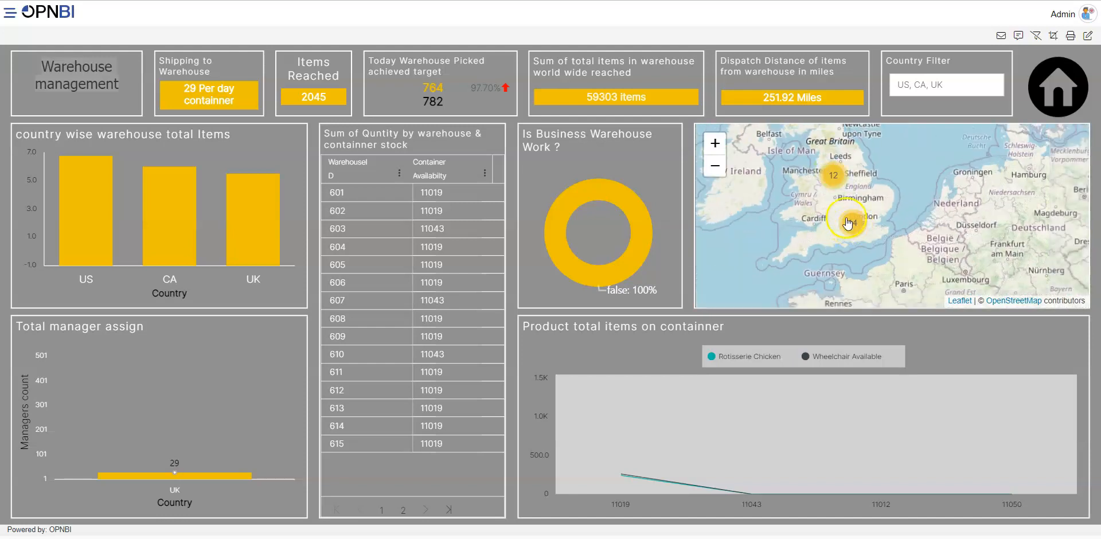
scroll(832, 195, down, 1)
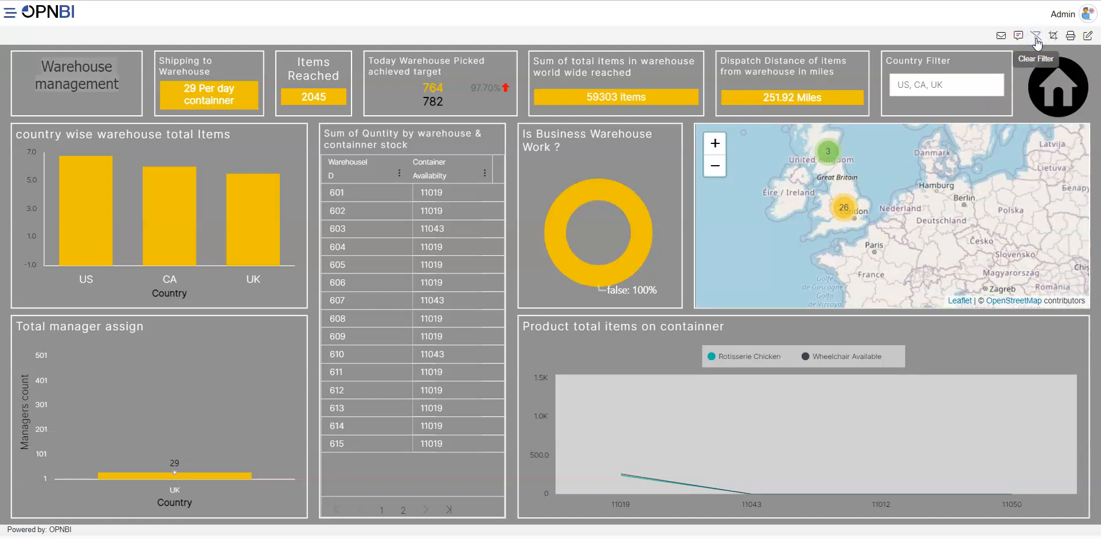
Clear all dashboard filters and drill into JP in the country-wise warehouse chart.
click(1036, 37)
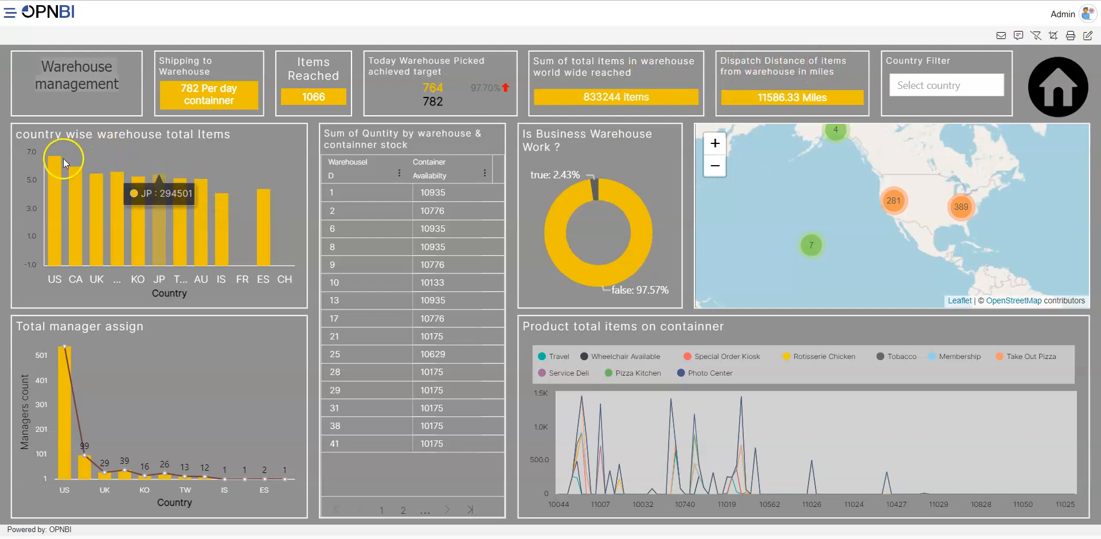
mouse_move(59, 182)
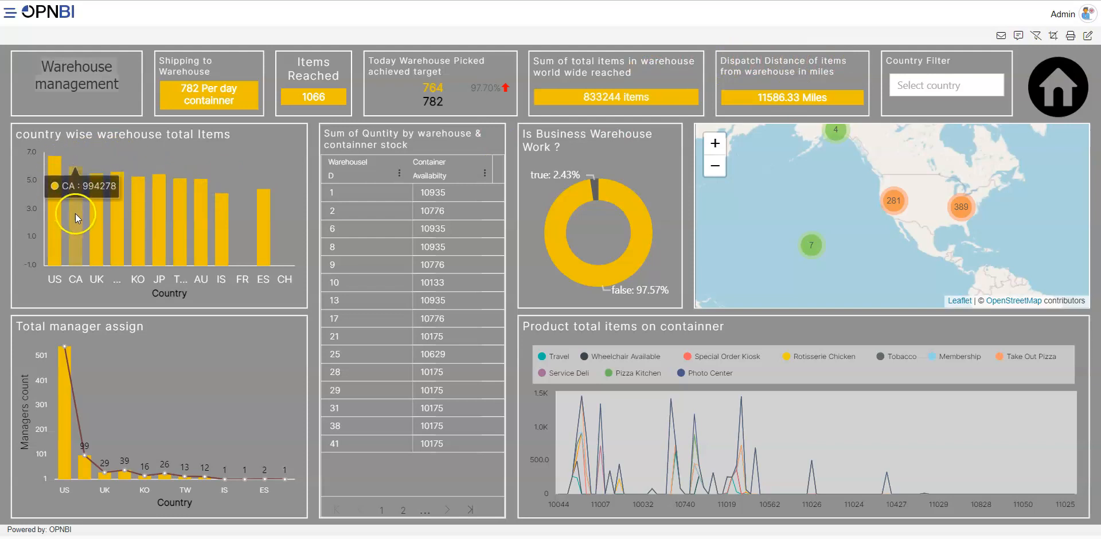
mouse_move(74, 219)
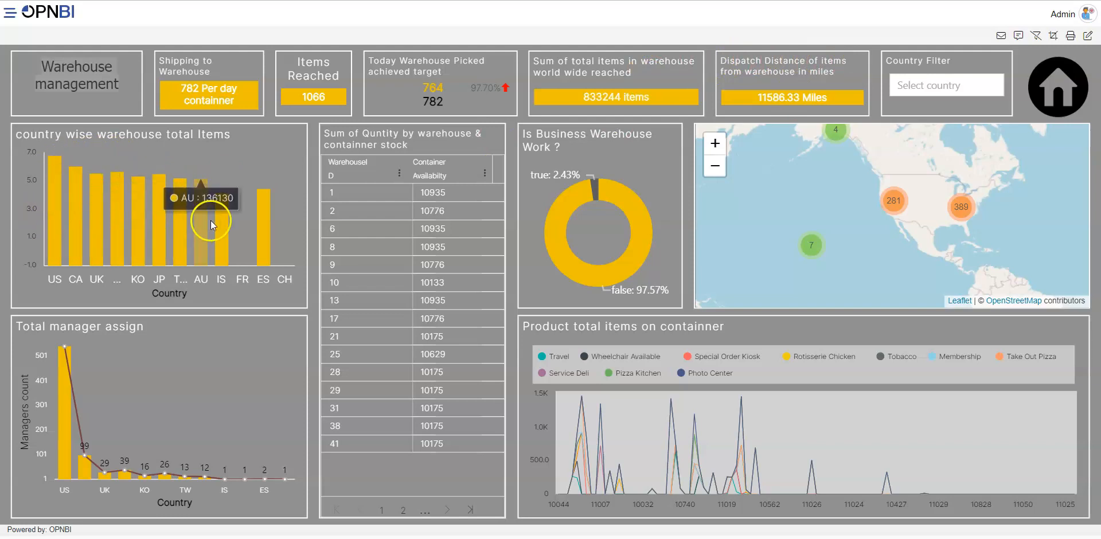
mouse_move(274, 219)
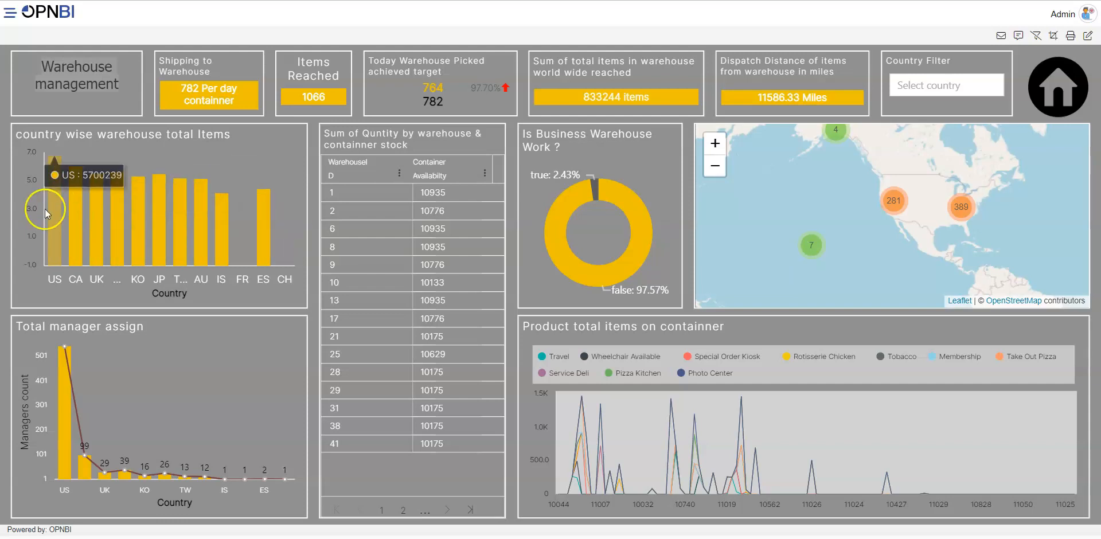
click(158, 221)
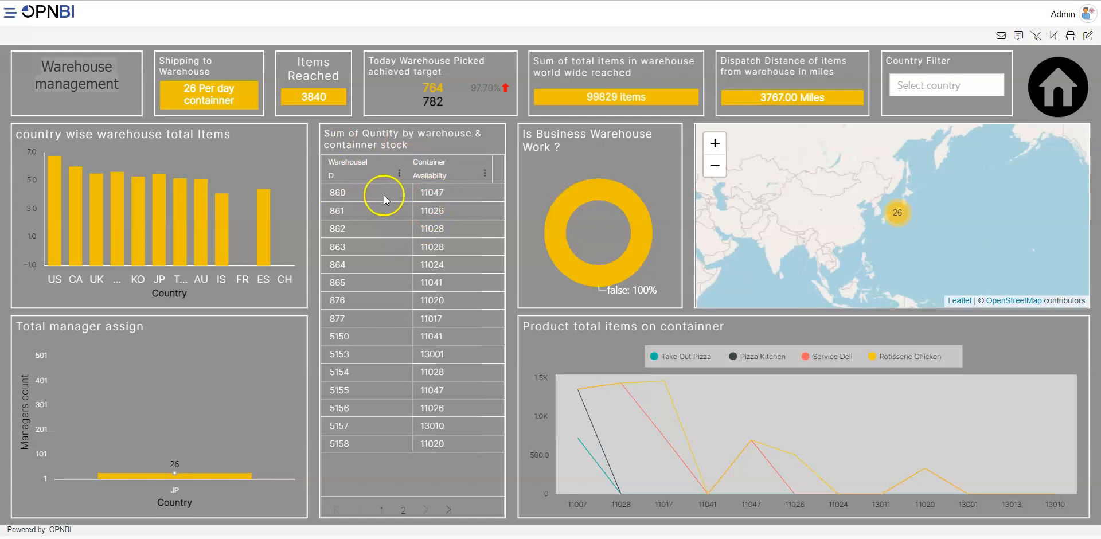
Narrow the dashboard to container value 11047 of warehouse 860 in the stock table and inspect its individual warehouse markers on the map.
click(435, 195)
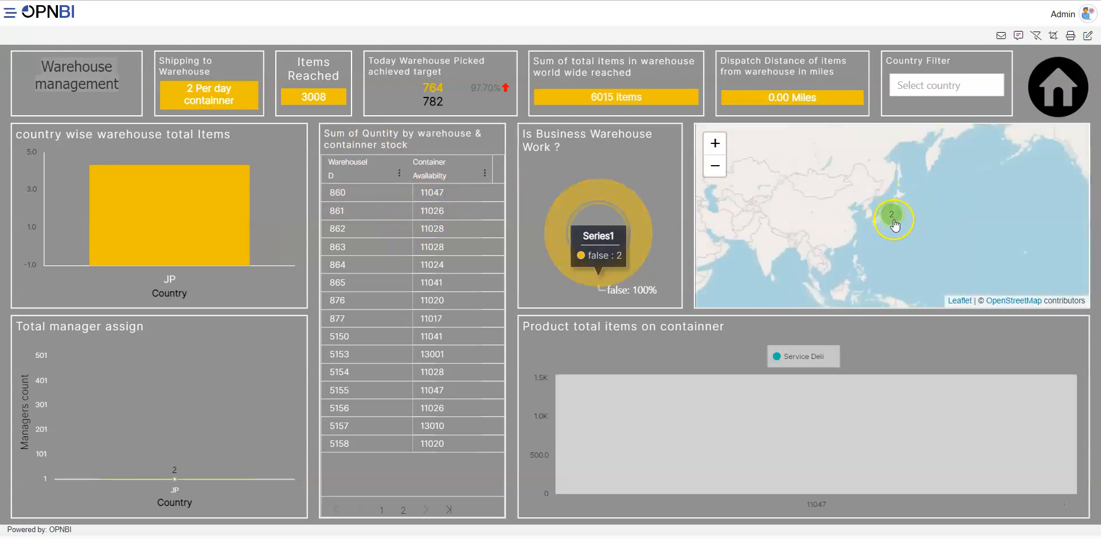
scroll(895, 226, up, 5)
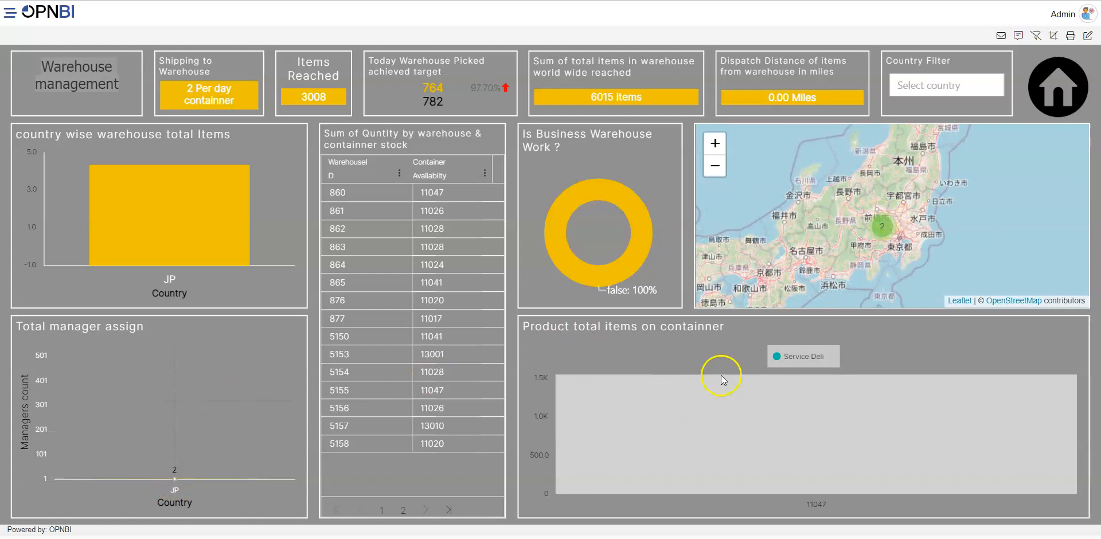
click(882, 226)
drag(878, 211, 843, 264)
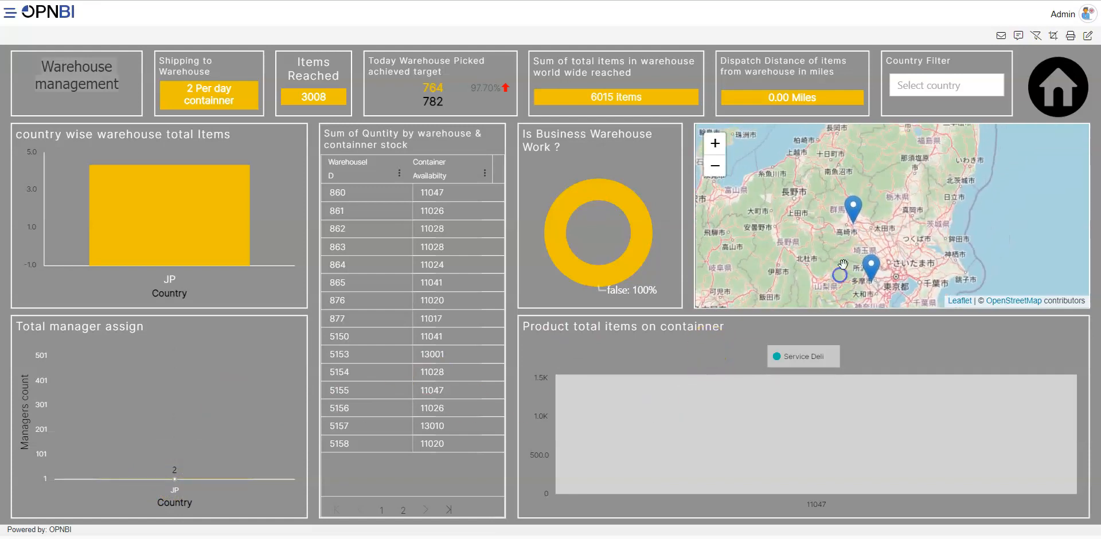
scroll(843, 264, up, 2)
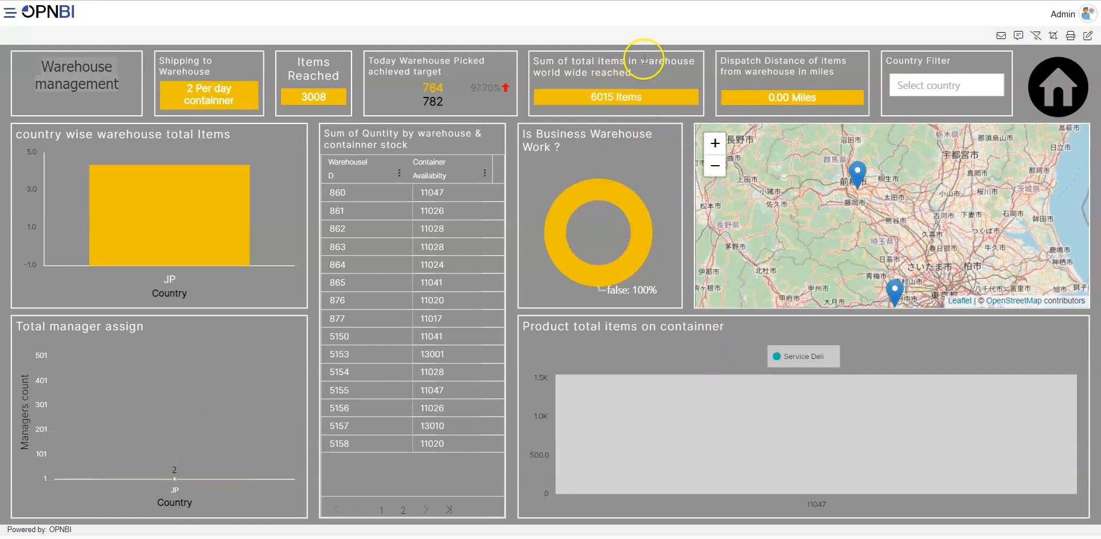
Review the worldwide total items figure and examine where the filtered warehouses lie within Japan as a whole.
double_click(671, 61)
click(660, 67)
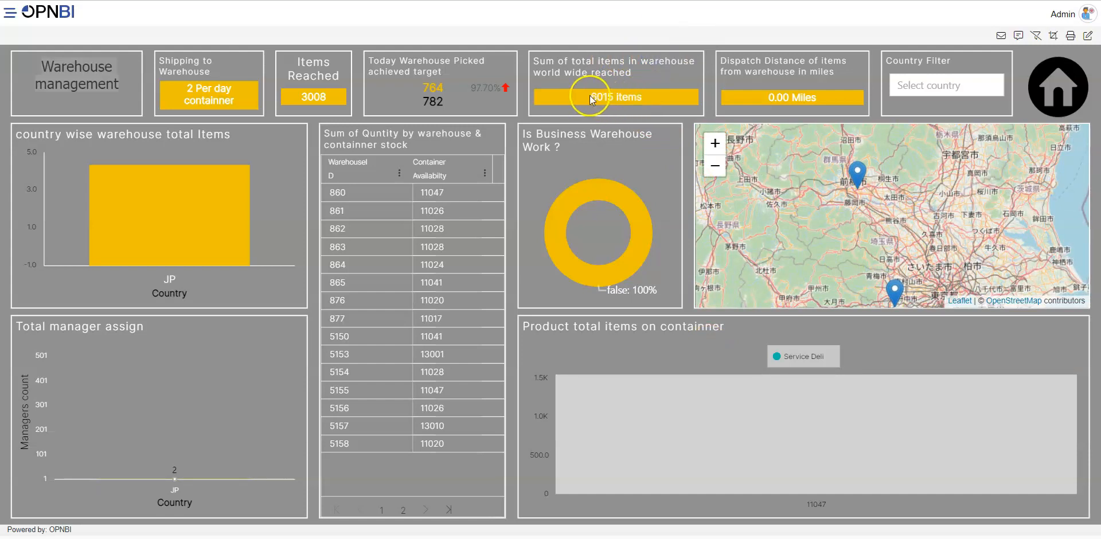
scroll(856, 248, down, 1)
scroll(856, 248, down, 1)
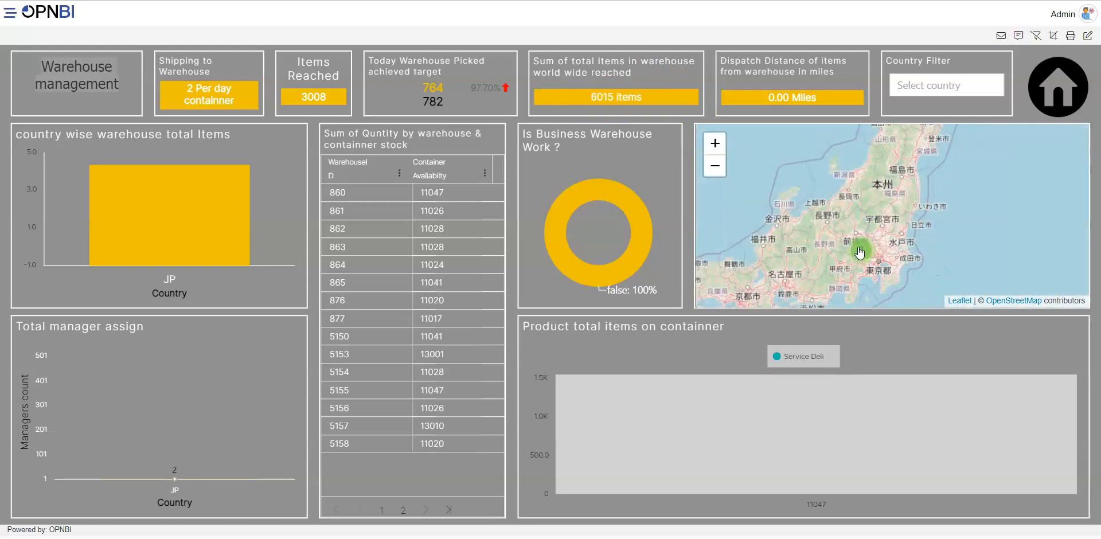
scroll(833, 223, down, 1)
scroll(844, 230, down, 1)
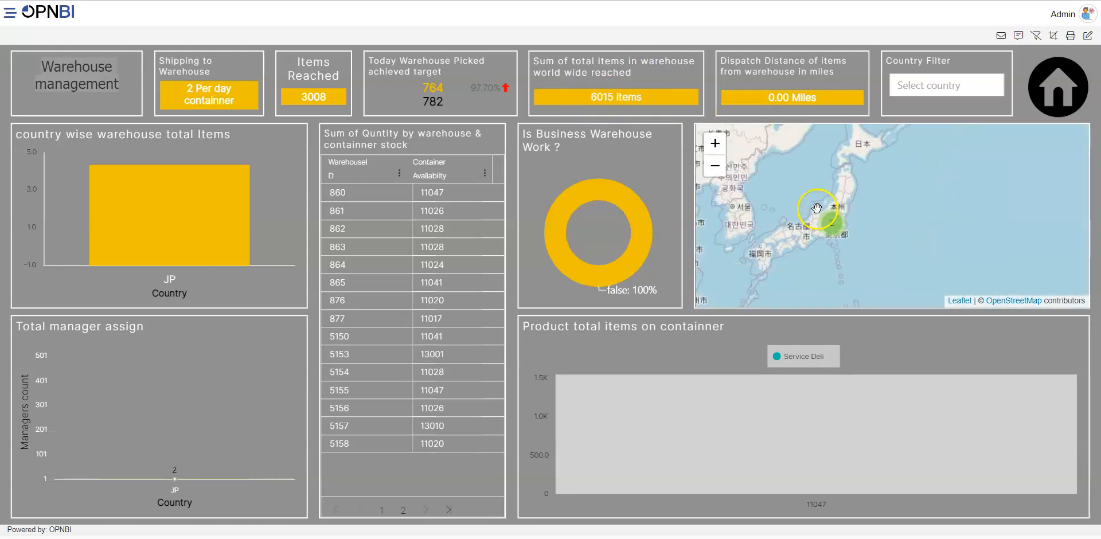
drag(794, 211, 864, 236)
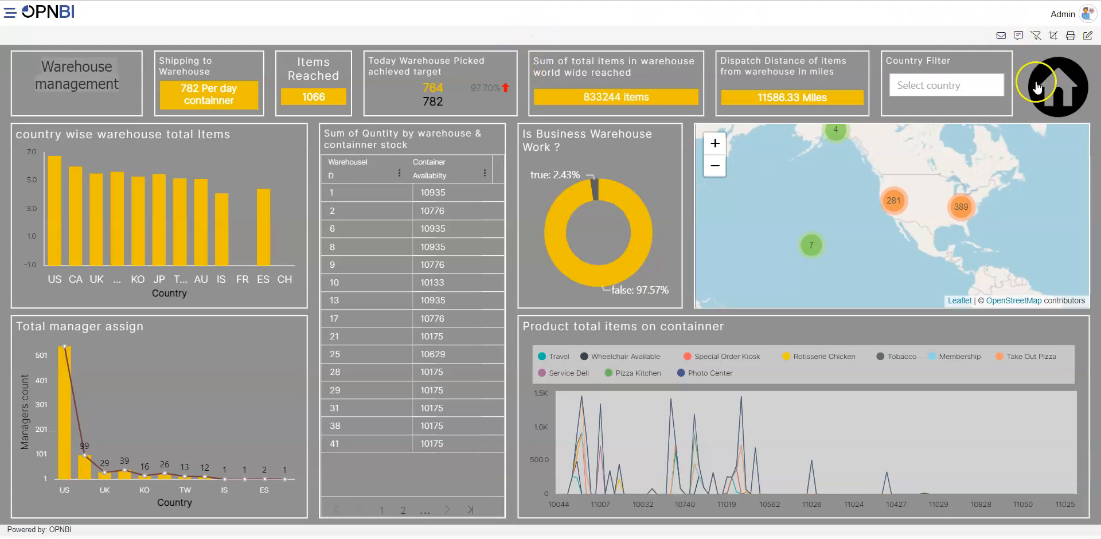
Return from the warehouse dashboard to the Logistic Solution home page.
click(1056, 82)
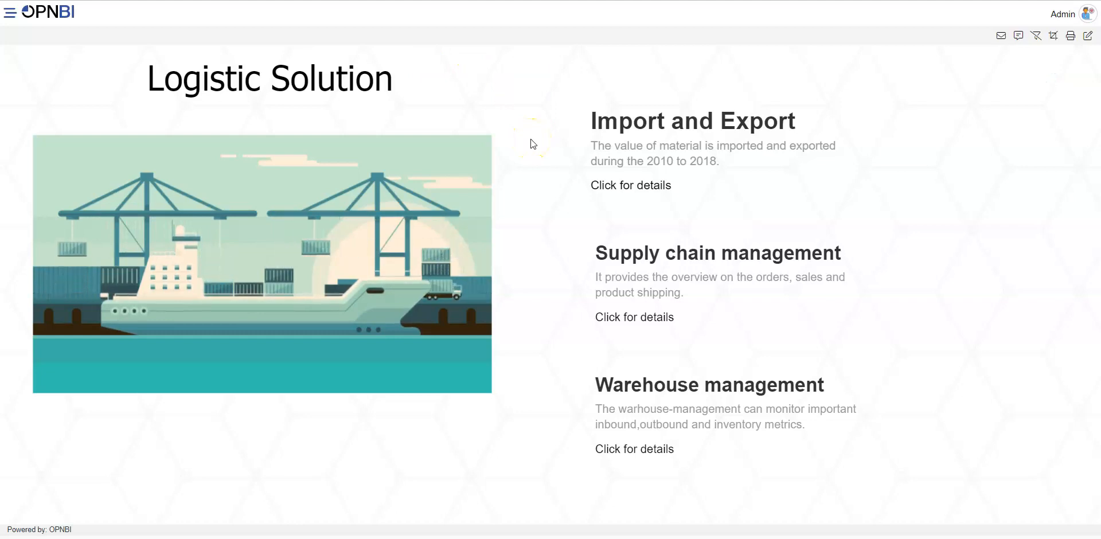
click(639, 162)
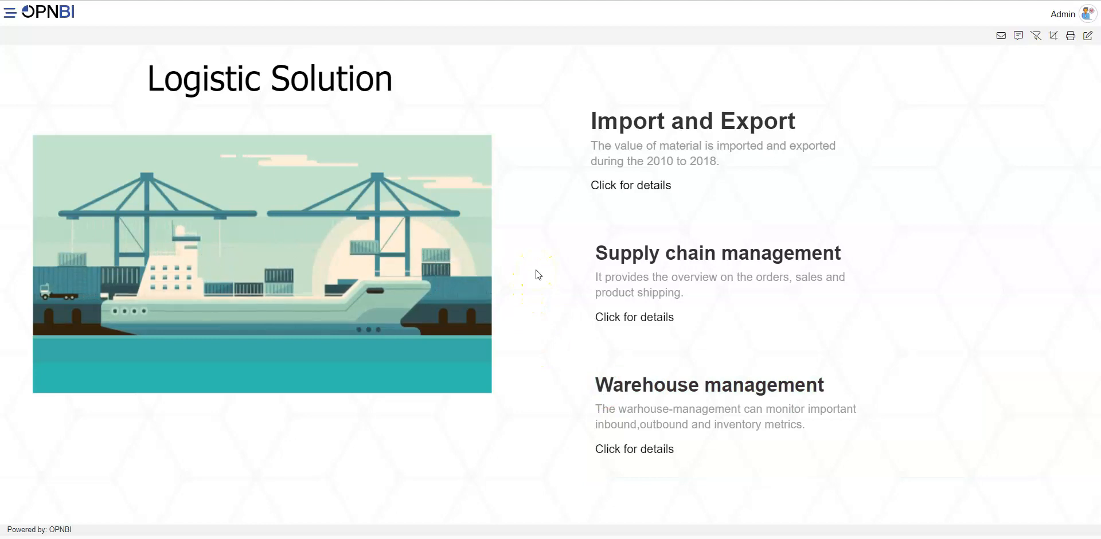
click(545, 268)
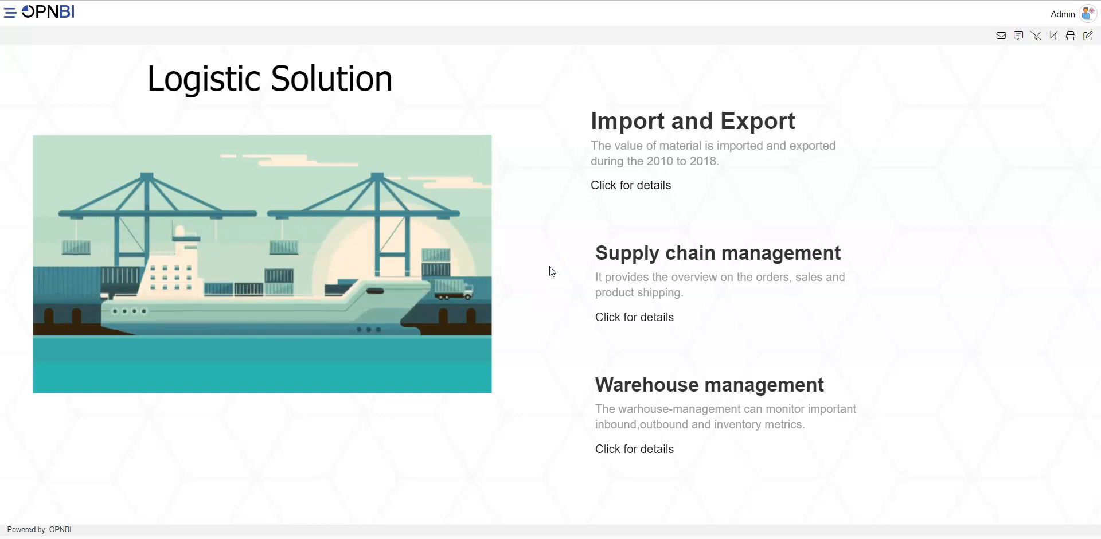
click(542, 252)
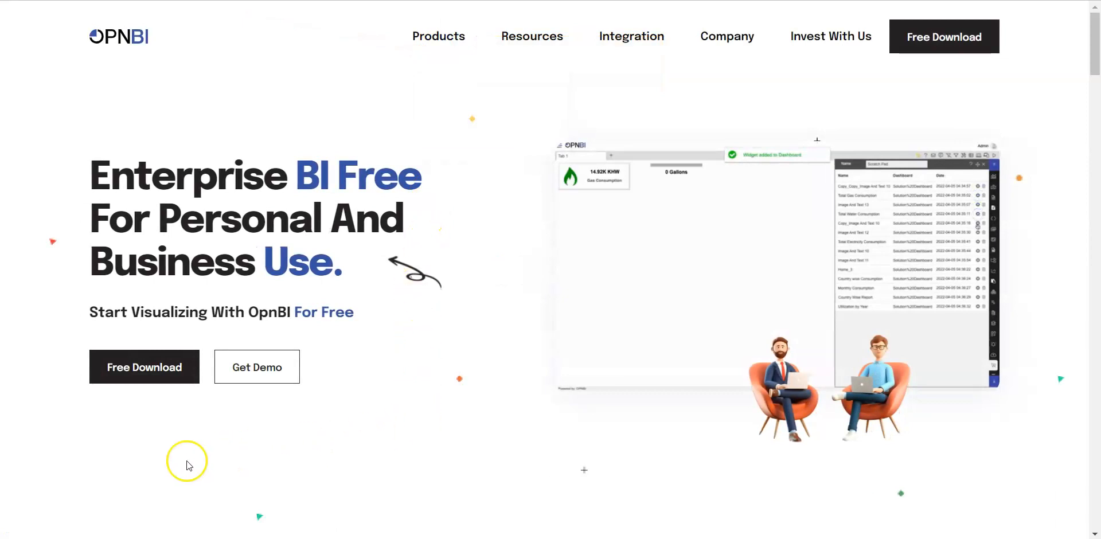
Open the free download form on the OPNBI website.
click(140, 379)
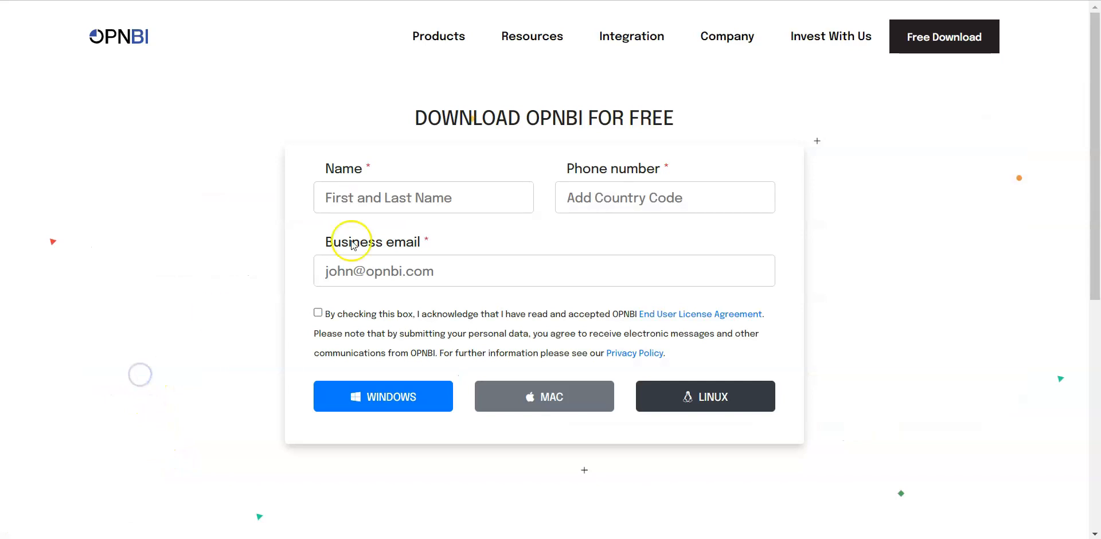